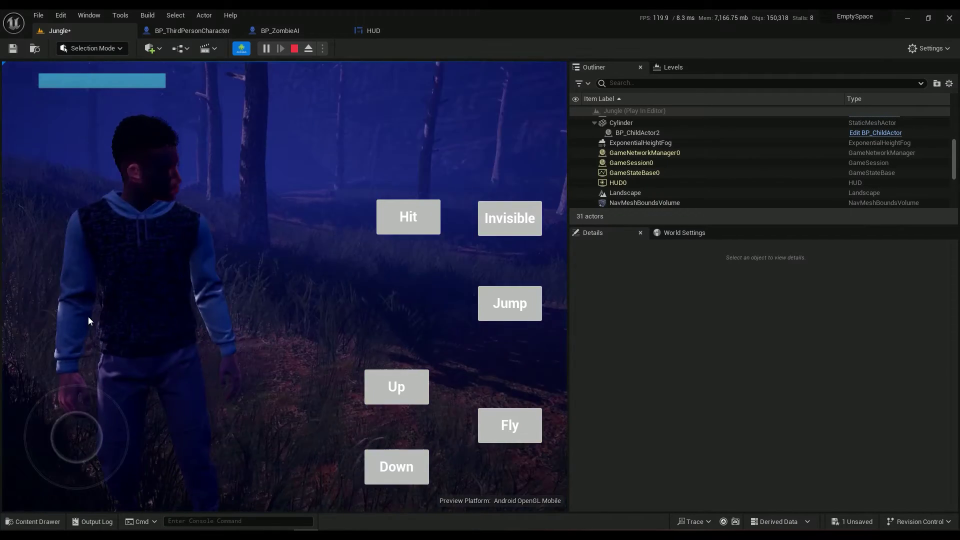
Walk the character through the forest and turn the camera in the running play session, and end the session
{"action": "key", "text": "w"}
{"action": "left_click_drag", "start_coordinate": [343, 312], "coordinate": [4, 337]}
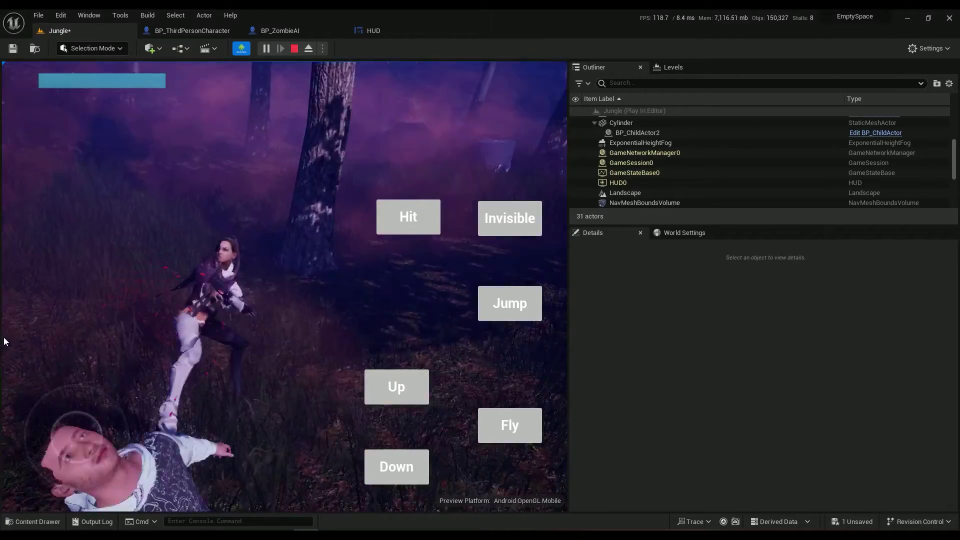
{"action": "key", "text": "Escape"}
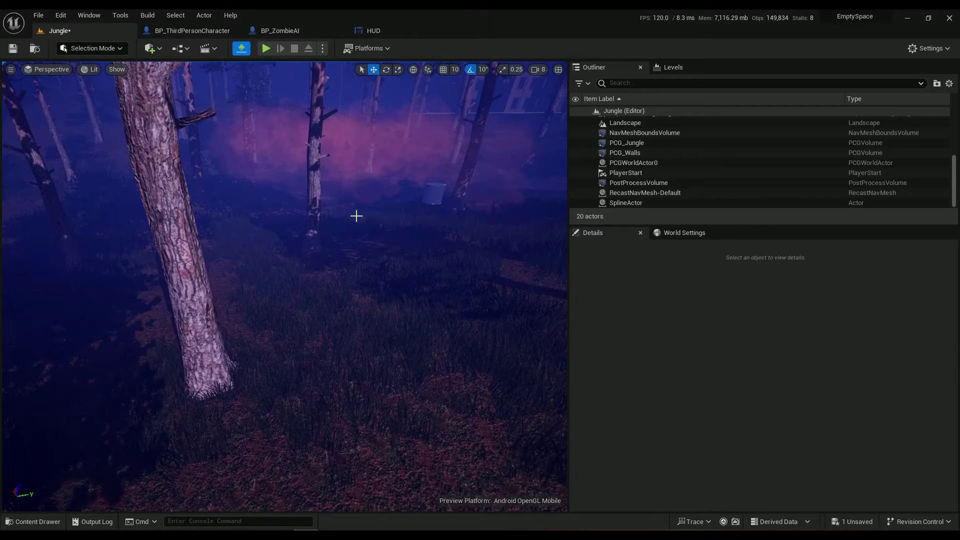
Display the World Settings of the Jungle level with its Game Mode classes
{"action": "left_click", "coordinate": [197, 35]}
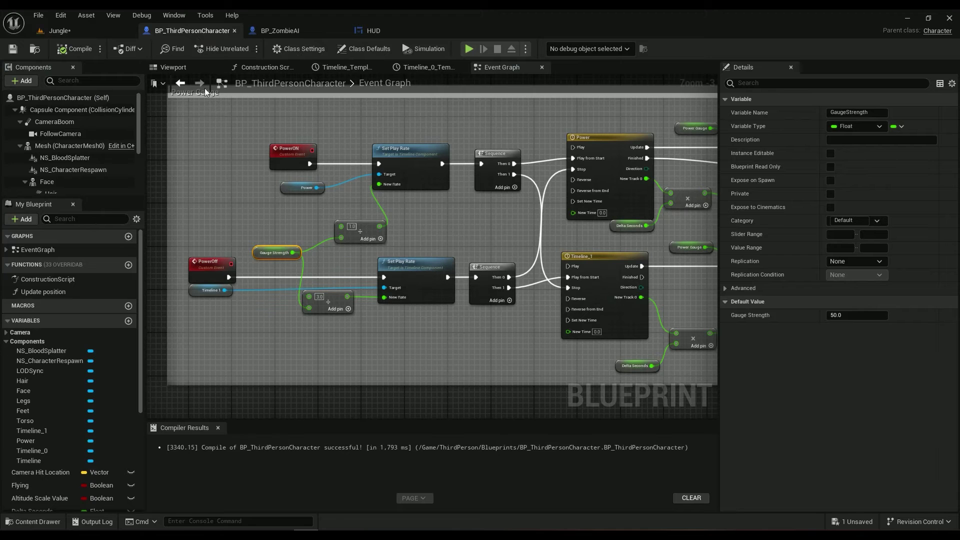
{"action": "left_click", "coordinate": [126, 32]}
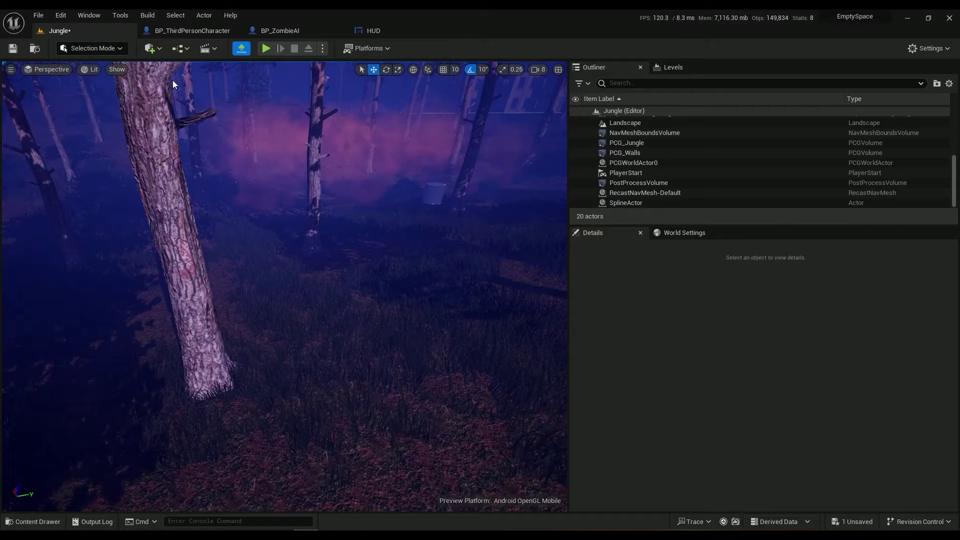
{"action": "left_click", "coordinate": [680, 234]}
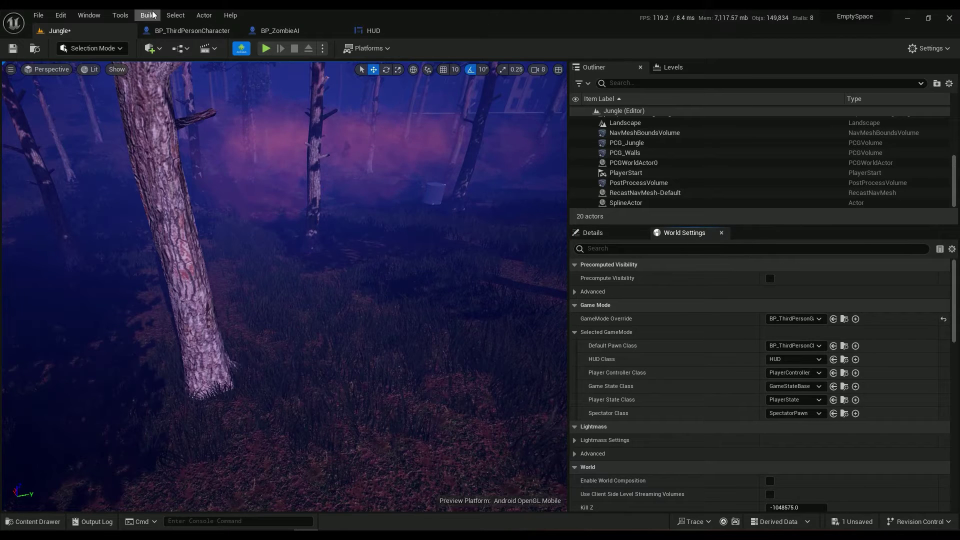
{"action": "left_click", "coordinate": [89, 16]}
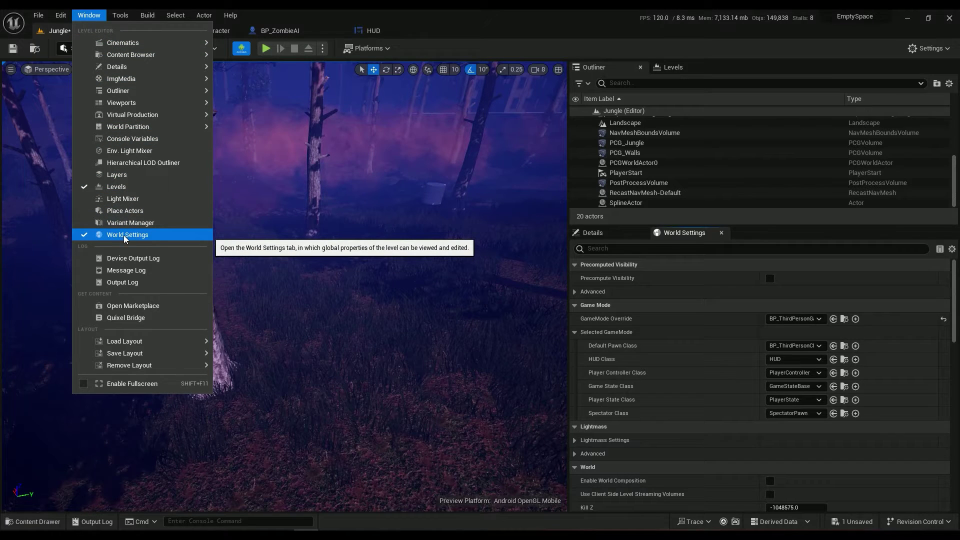
{"action": "left_click", "coordinate": [611, 349]}
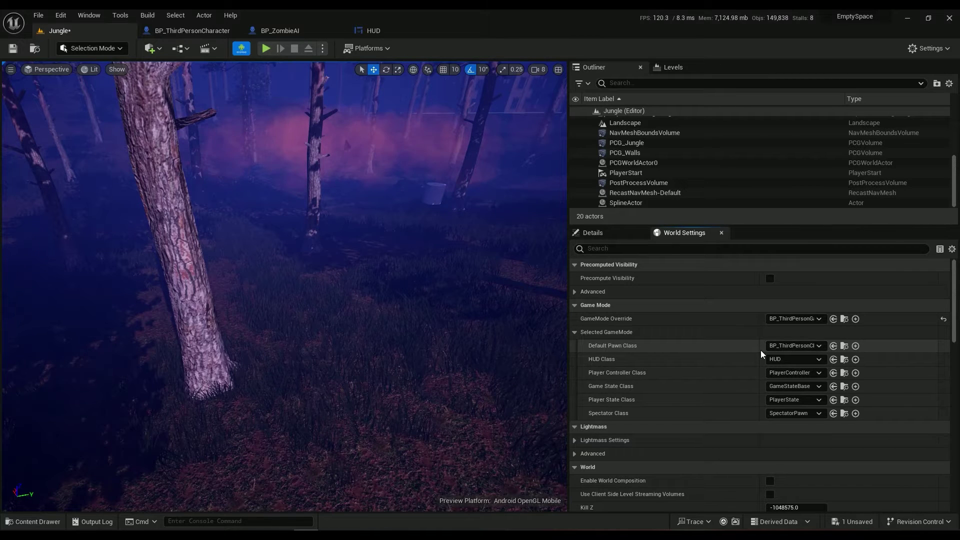
Open the level's Default Pawn Class blueprint, BP_ThirdPersonCharacter, from its content folder and show its 3D preview
{"action": "left_click", "coordinate": [844, 348]}
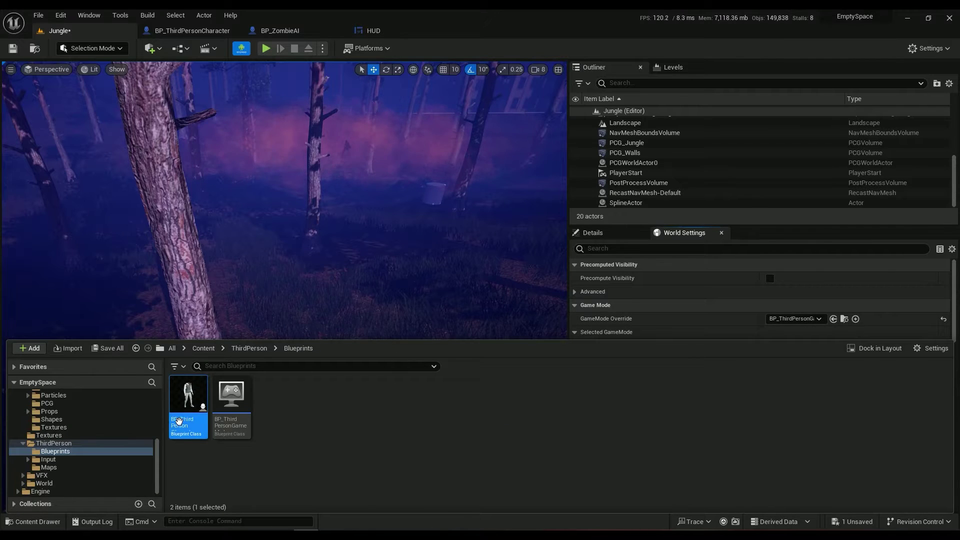
{"action": "double_click", "coordinate": [187, 408]}
{"action": "left_click", "coordinate": [220, 108]}
{"action": "left_click", "coordinate": [179, 69]}
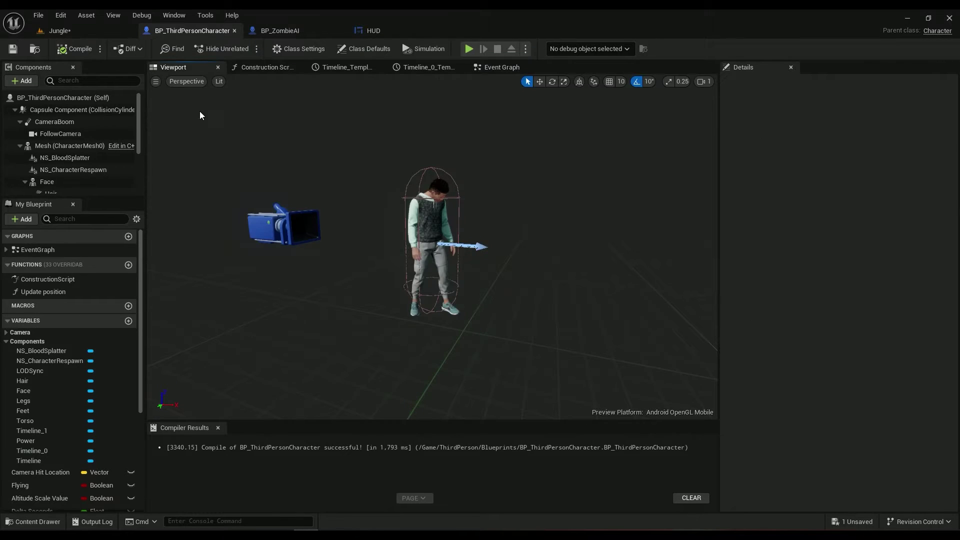
Inspect the character's Torso, Face and Mesh components and the hierarchy below Mesh
{"action": "right_click_drag", "start_coordinate": [433, 247], "coordinate": [457, 230]}
{"action": "left_click", "coordinate": [345, 230]}
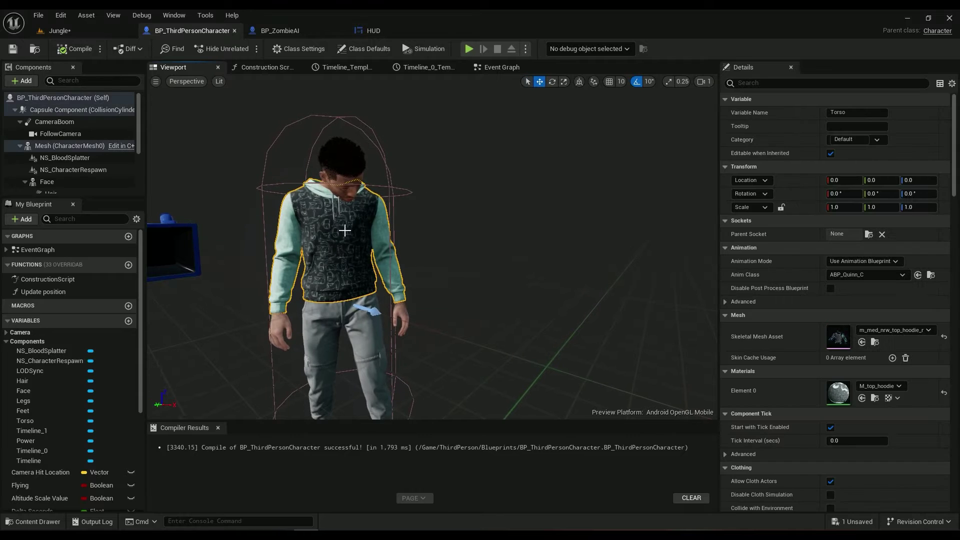
{"action": "left_click", "coordinate": [342, 176]}
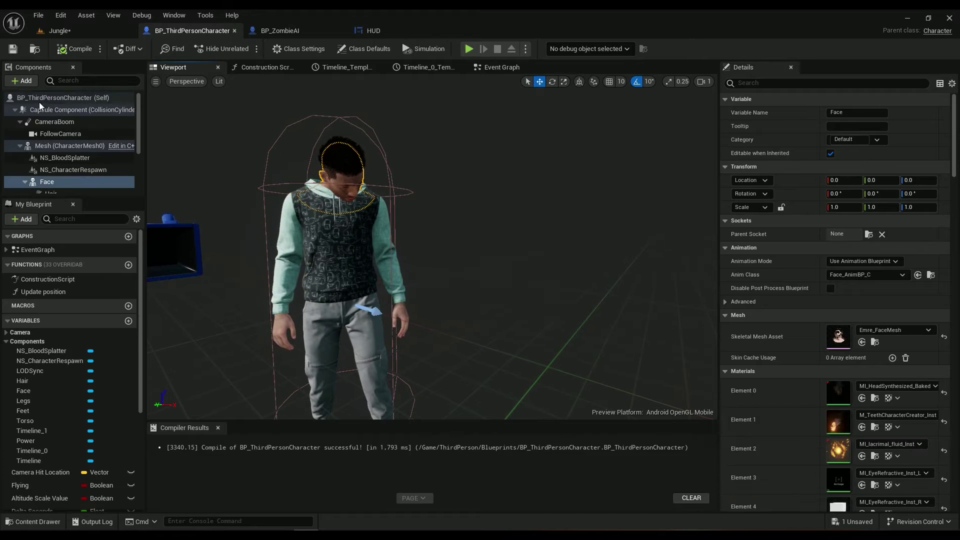
{"action": "left_click", "coordinate": [67, 145]}
{"action": "scroll", "coordinate": [70, 149], "scroll_direction": "down", "scroll_amount": 2}
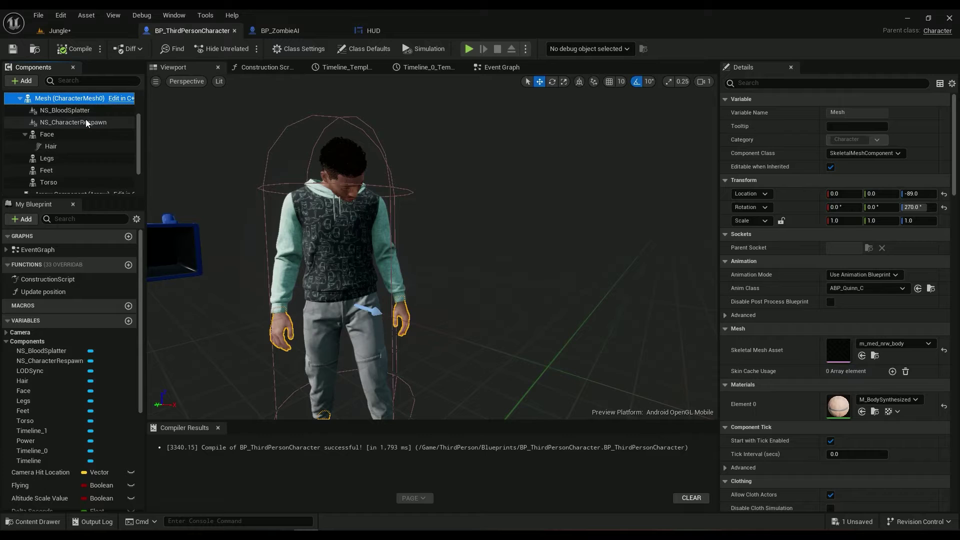
{"action": "scroll", "coordinate": [75, 137], "scroll_direction": "down", "scroll_amount": 2}
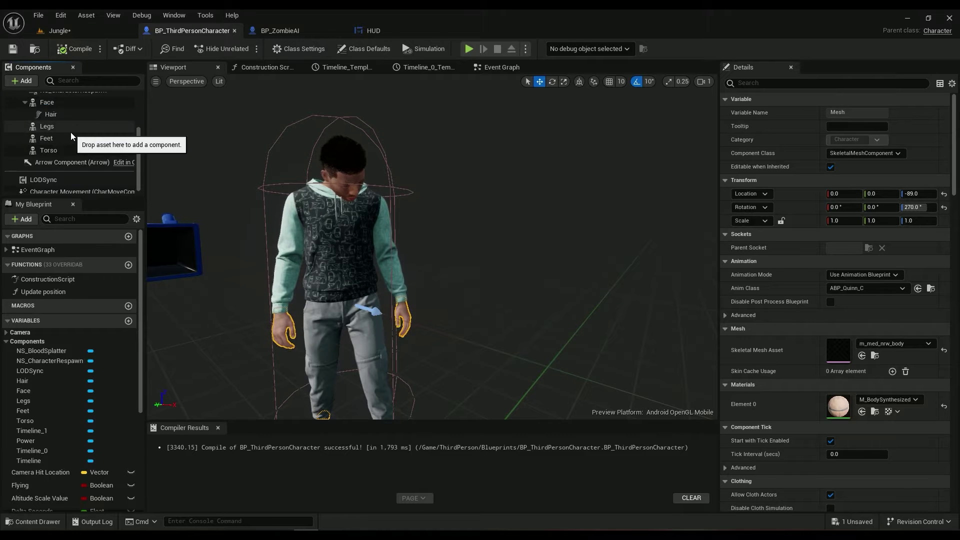
{"action": "scroll", "coordinate": [71, 132], "scroll_direction": "up", "scroll_amount": 2}
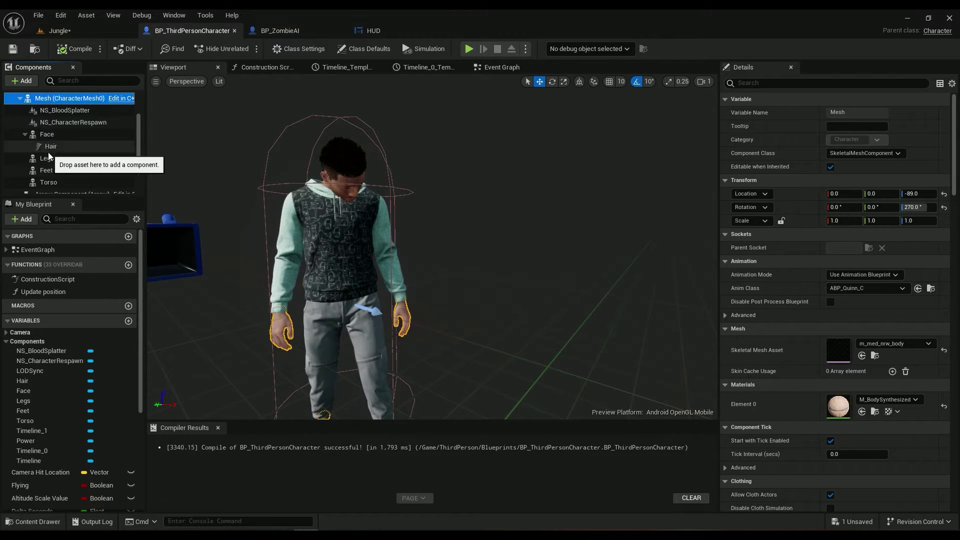
Inspect the Hair component's groom settings and the Legs component, and examine the character's head up close
{"action": "left_click", "coordinate": [48, 151]}
{"action": "scroll", "coordinate": [825, 325], "scroll_direction": "down", "scroll_amount": 5}
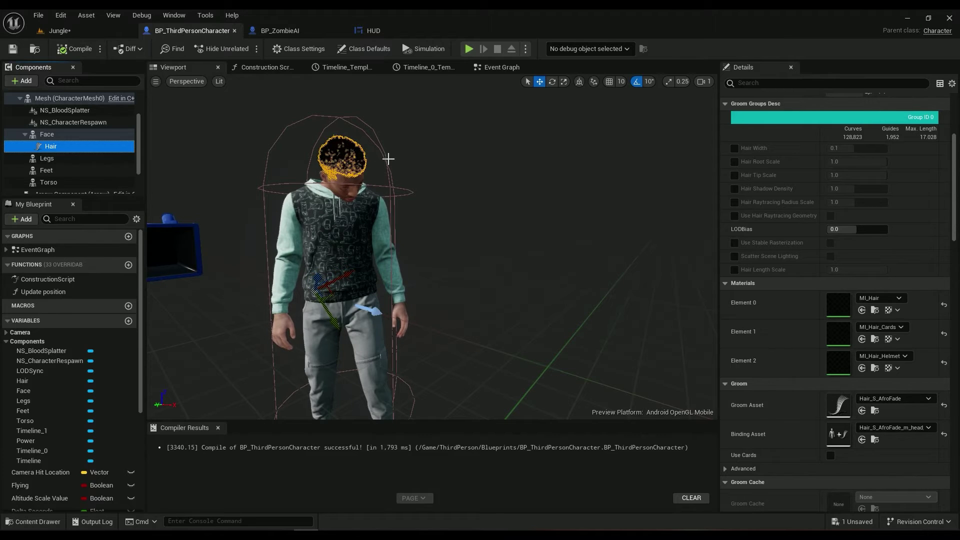
{"action": "left_click", "coordinate": [445, 177]}
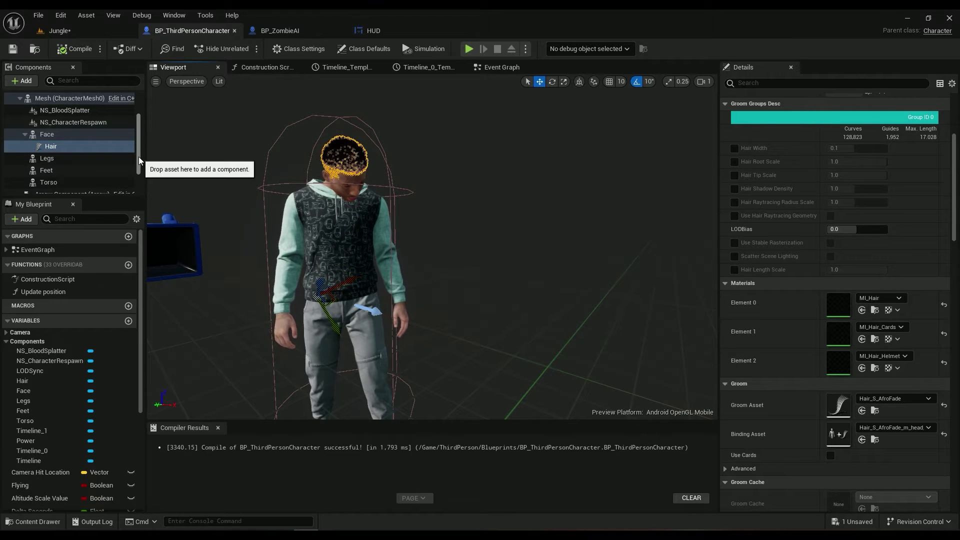
{"action": "left_click", "coordinate": [67, 159]}
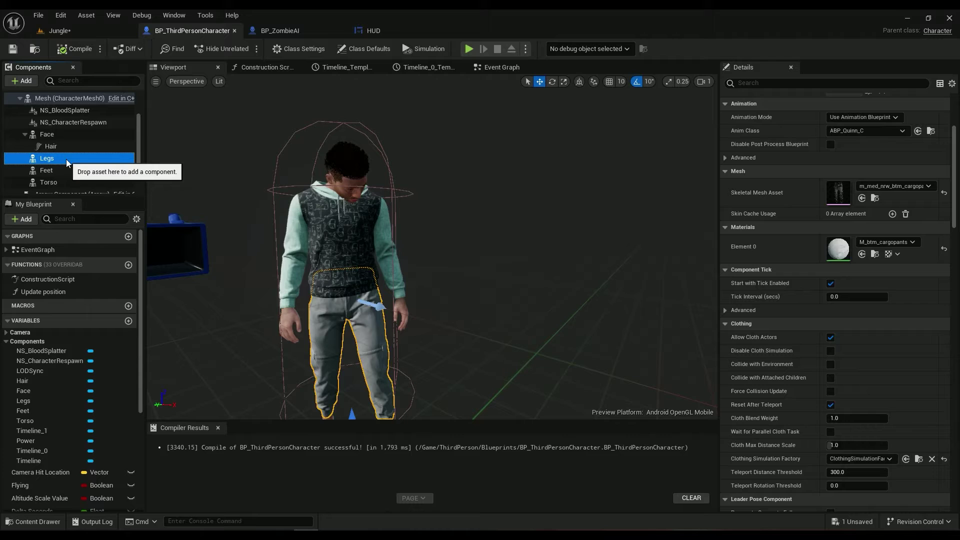
{"action": "key", "text": "w"}
{"action": "right_click_drag", "start_coordinate": [320, 210], "coordinate": [392, 188]}
{"action": "key", "text": "a"}
{"action": "scroll", "coordinate": [82, 160], "scroll_direction": "down", "scroll_amount": 2}
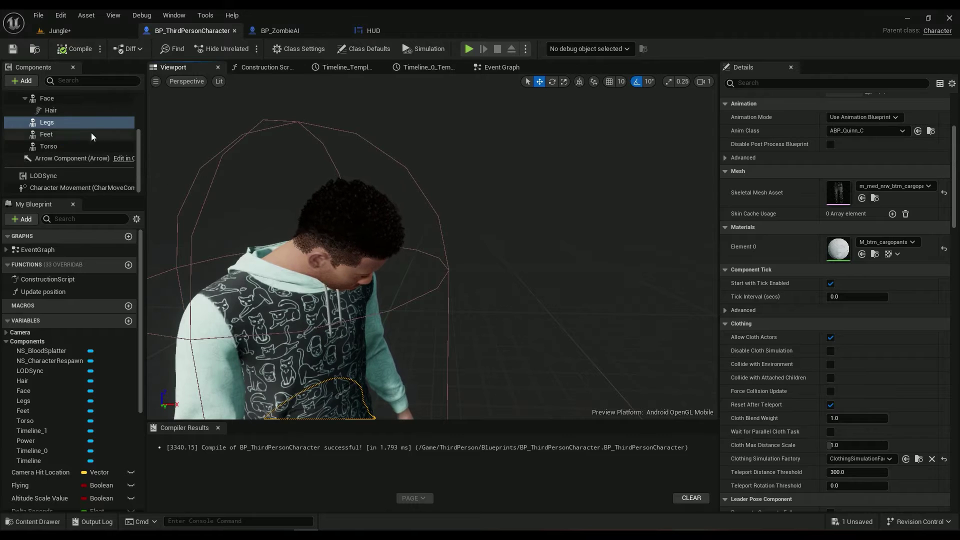
Select the LODSync component and search the addable component types for "lod" without adding one
{"action": "left_click", "coordinate": [52, 177]}
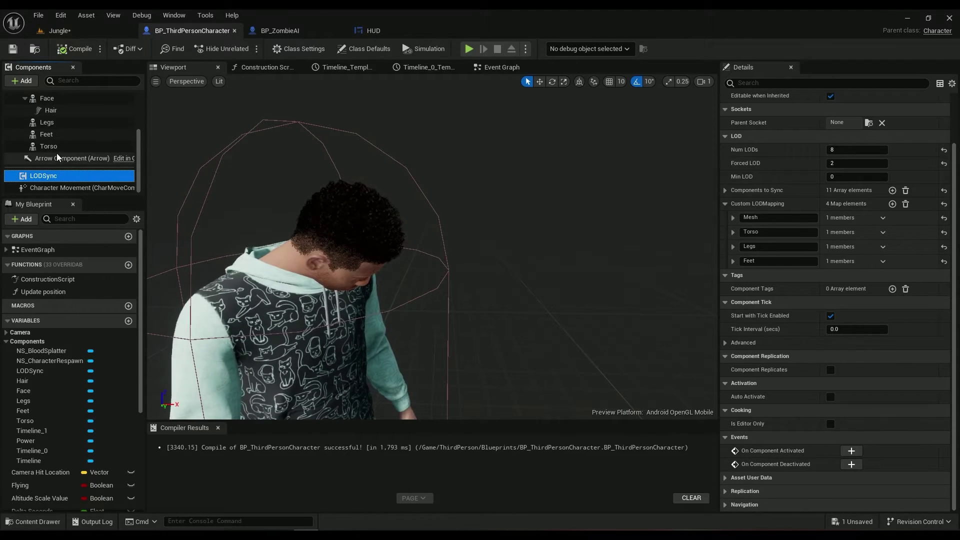
{"action": "left_click", "coordinate": [30, 81]}
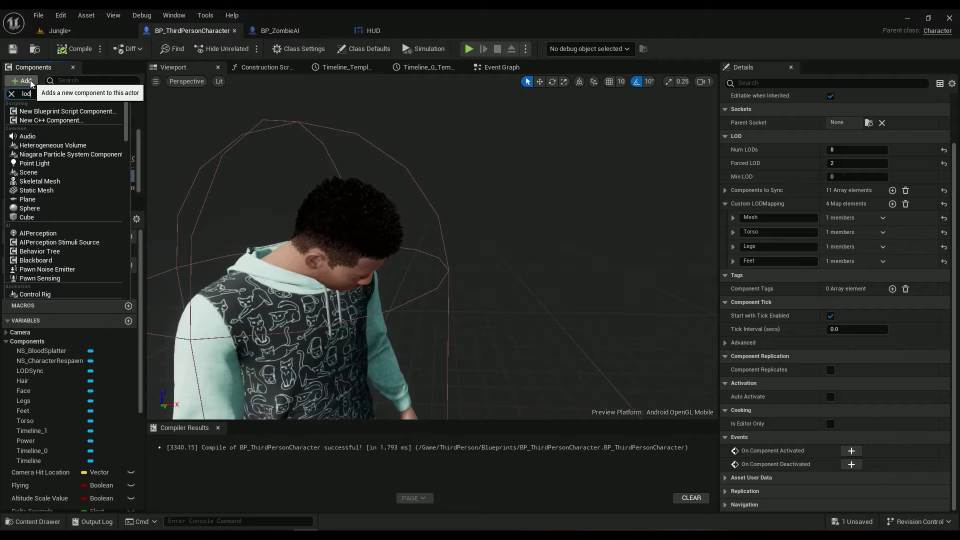
{"action": "key", "text": "Escape"}
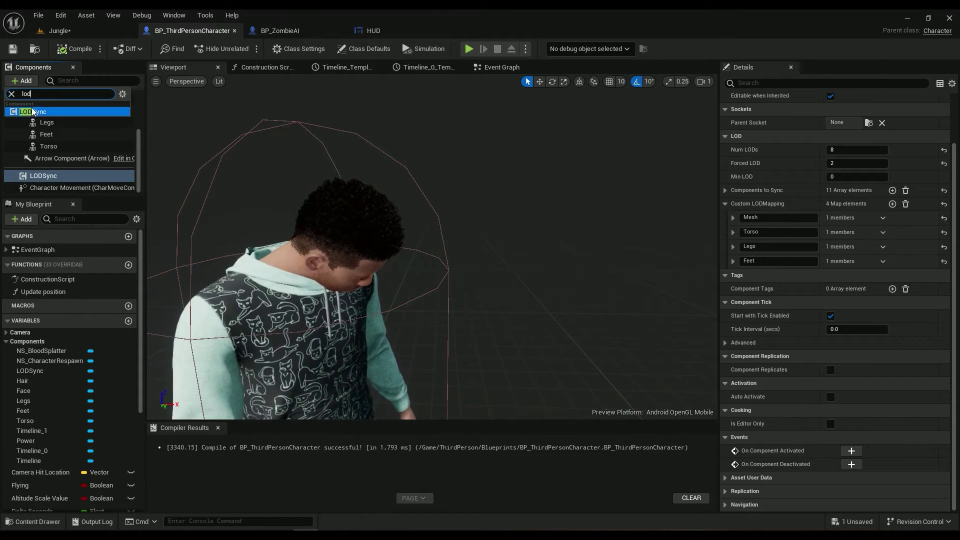
{"action": "key", "text": "Escape"}
{"action": "left_click", "coordinate": [53, 159]}
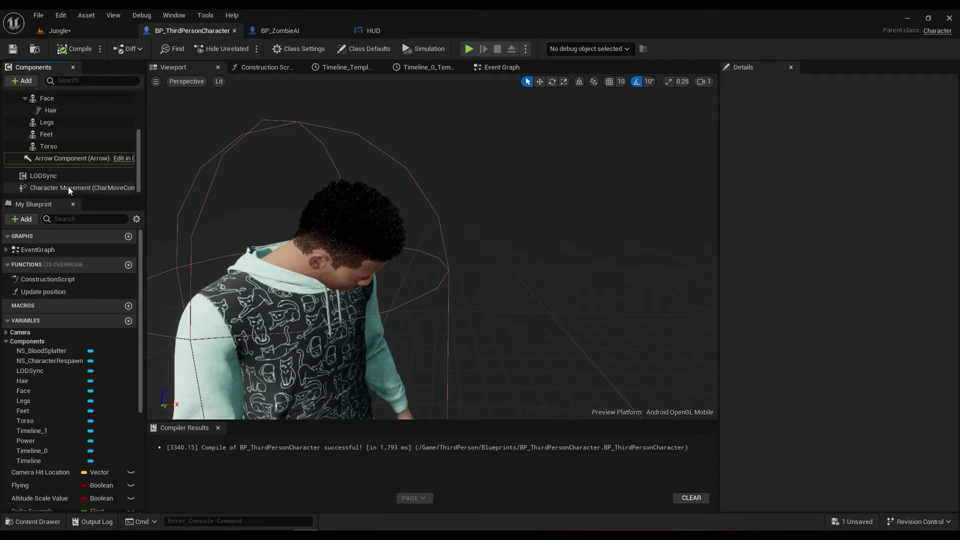
Set the Forced LOD of the LODSync component to 0
{"action": "left_click", "coordinate": [62, 175]}
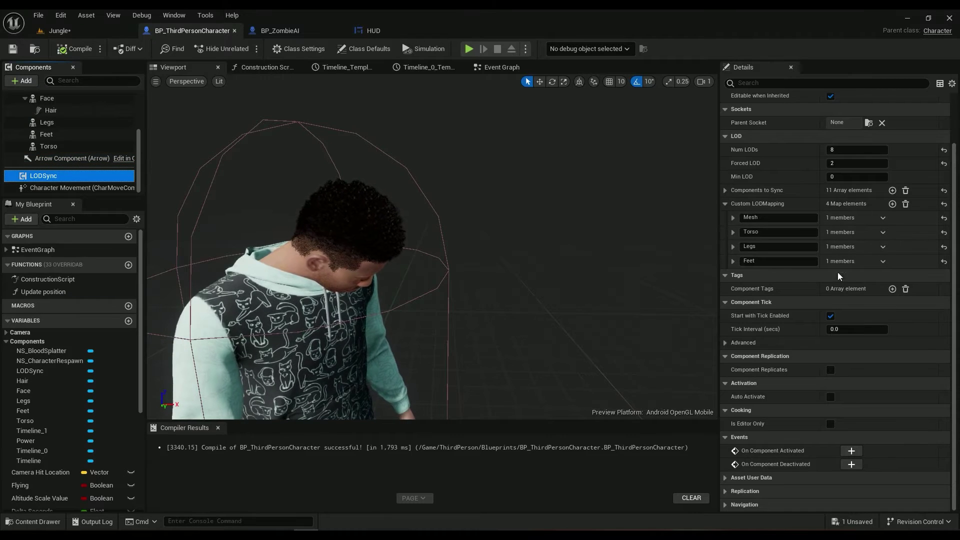
{"action": "scroll", "coordinate": [810, 270], "scroll_direction": "up", "scroll_amount": 1}
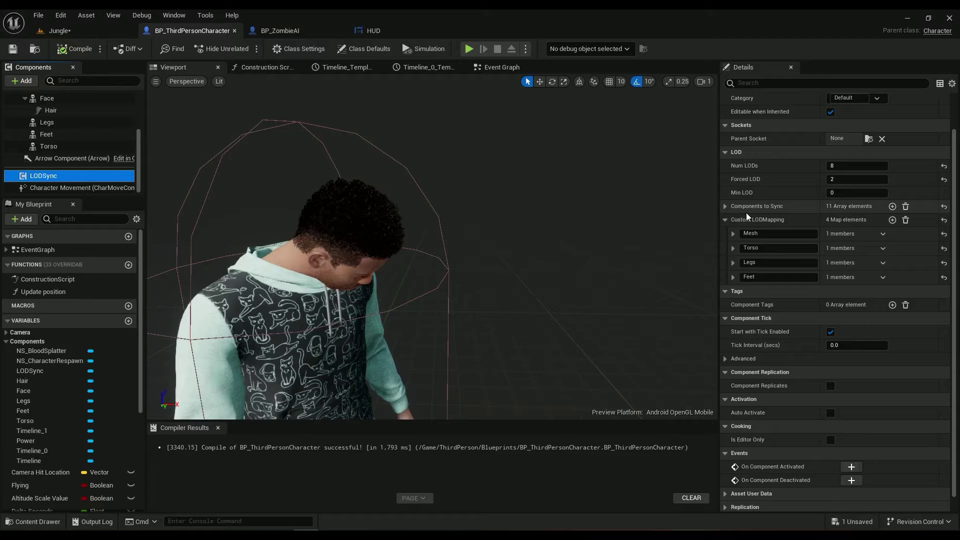
{"action": "scroll", "coordinate": [747, 216], "scroll_direction": "up", "scroll_amount": 3}
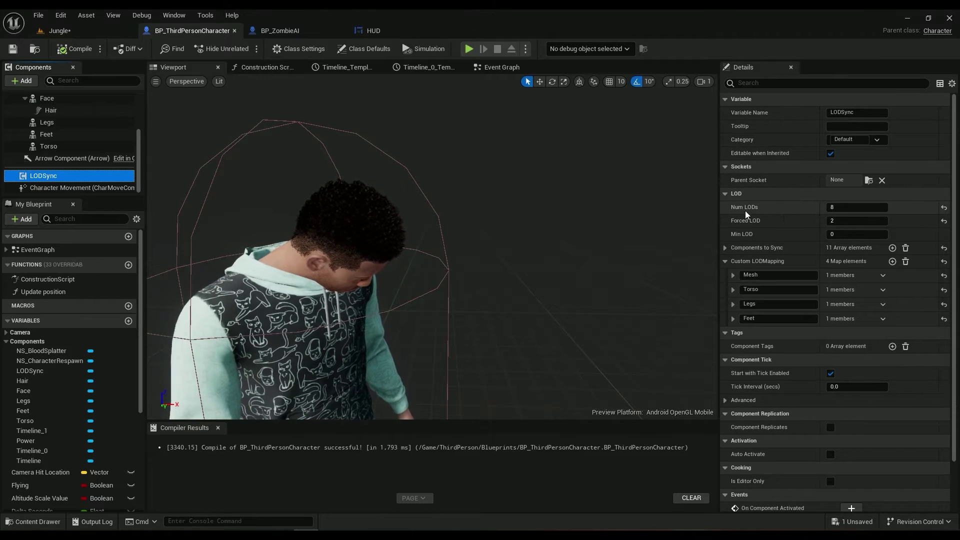
{"action": "mouse_move", "coordinate": [748, 226]}
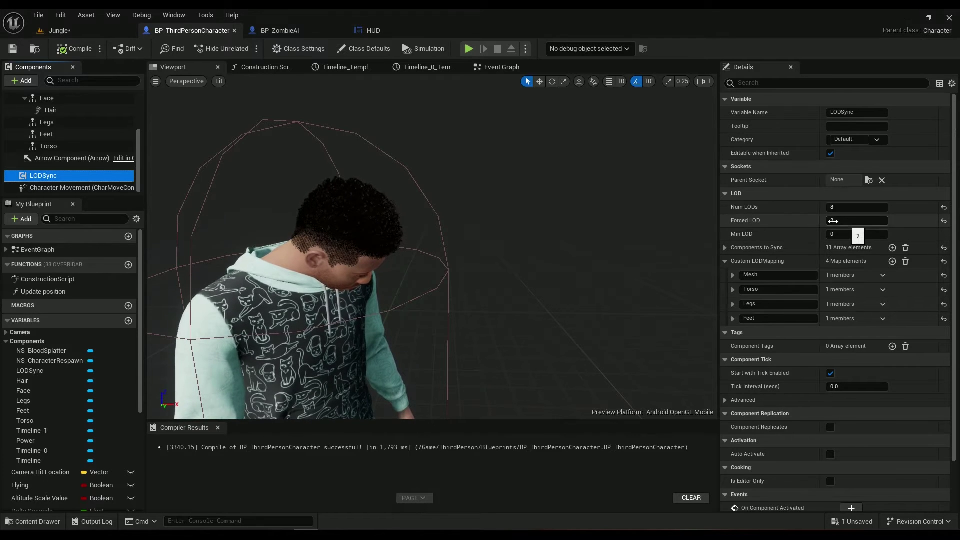
{"action": "left_click", "coordinate": [857, 222]}
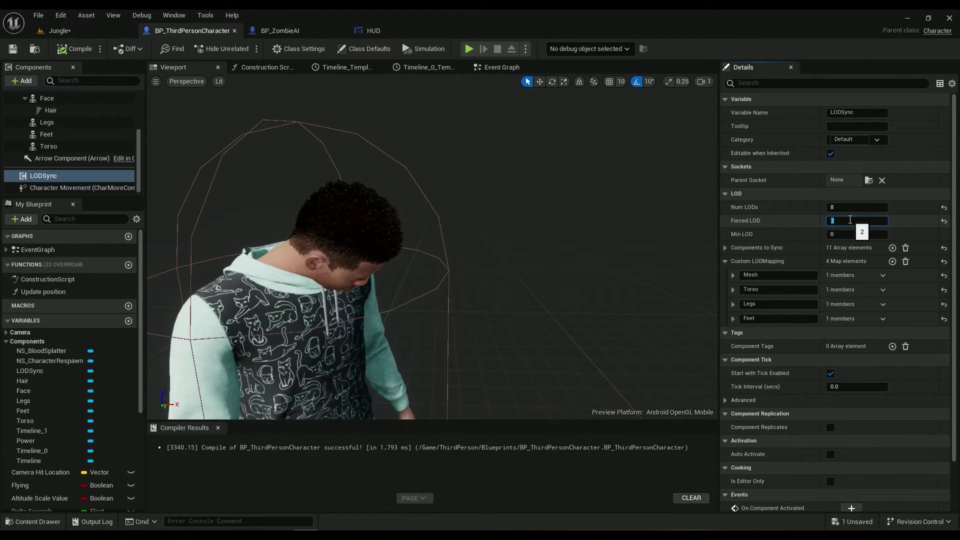
{"action": "type", "text": "0"}
{"action": "key", "text": "Return"}
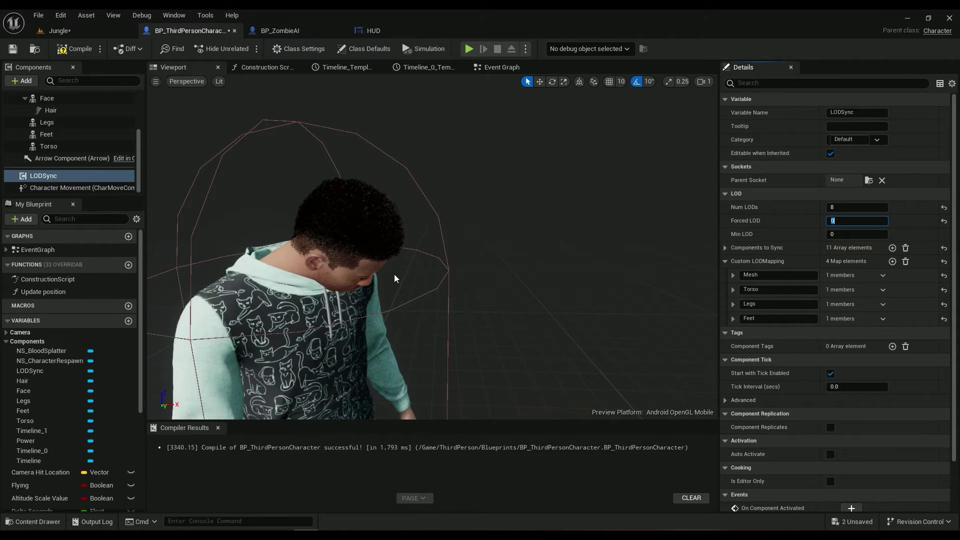
Set the Forced LOD of the character's LODSync component back to 2
{"action": "left_click", "coordinate": [58, 30]}
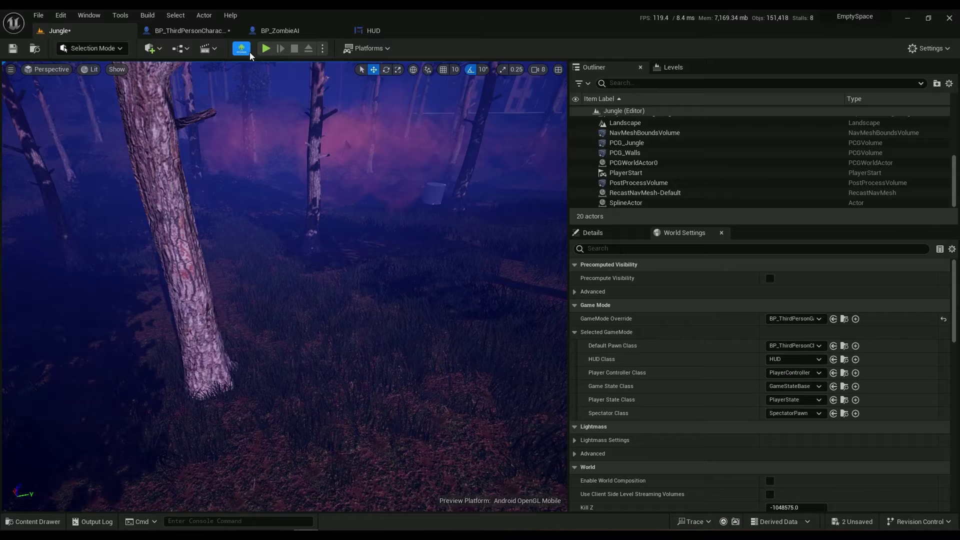
{"action": "left_click", "coordinate": [200, 31]}
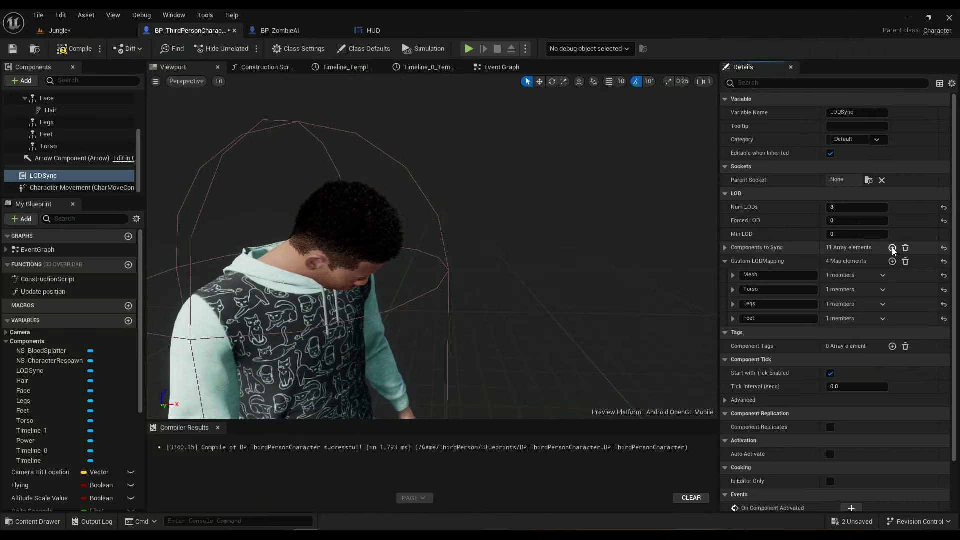
{"action": "left_click", "coordinate": [854, 220]}
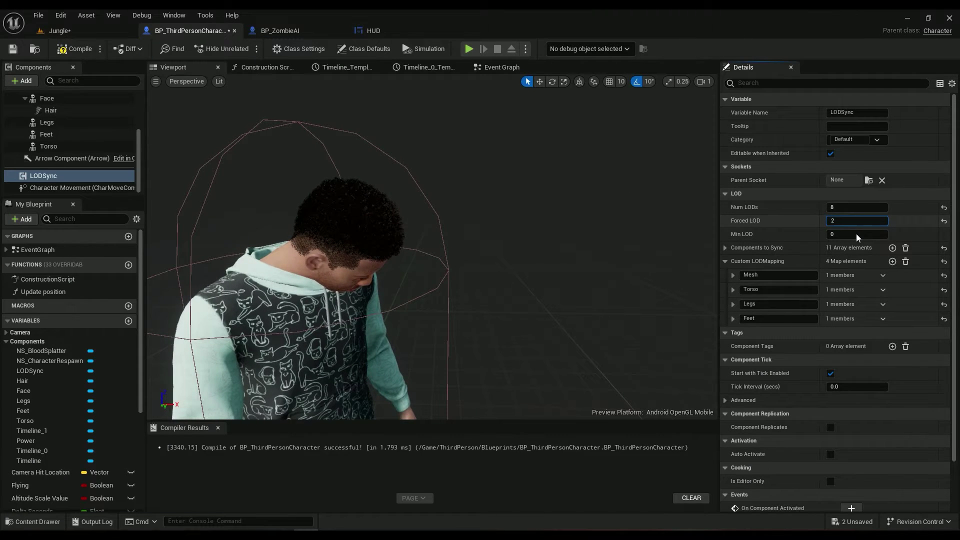
{"action": "left_click", "coordinate": [847, 222]}
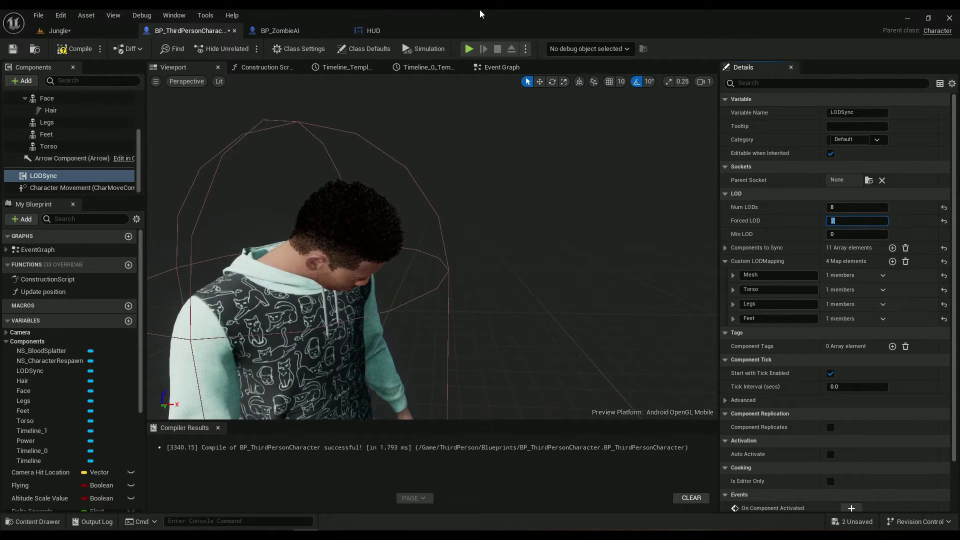
{"action": "left_click", "coordinate": [58, 52]}
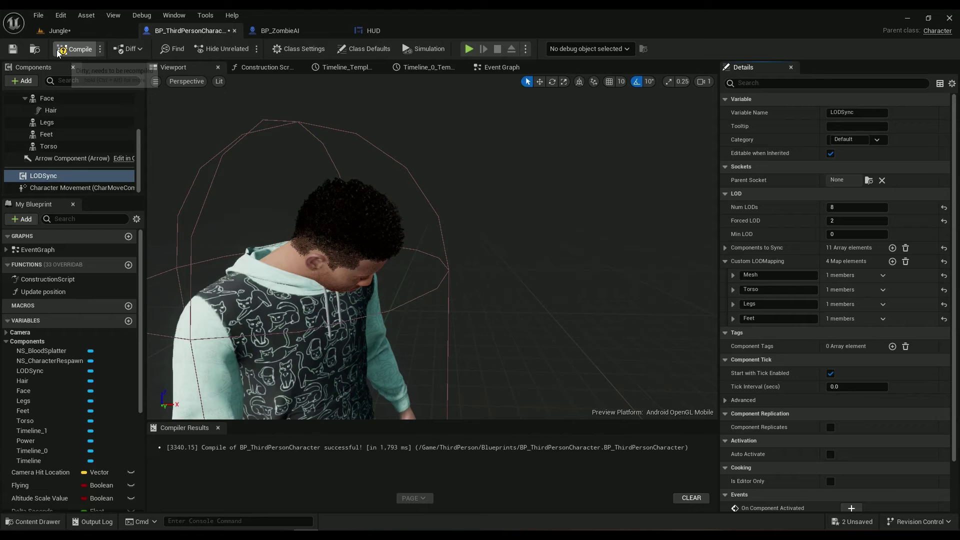
Switch to the Jungle level and show the preview platform options in its settings
{"action": "left_click", "coordinate": [80, 31]}
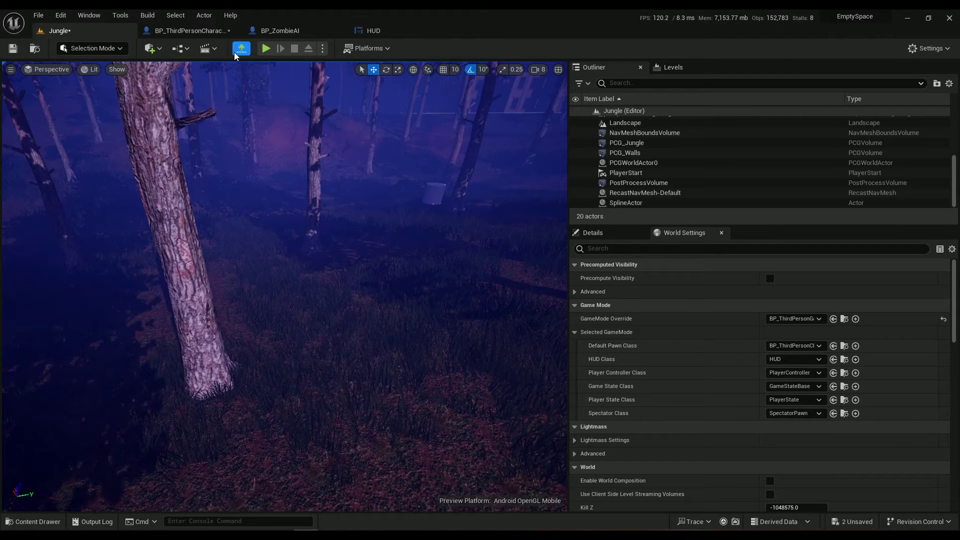
{"action": "left_click", "coordinate": [925, 49]}
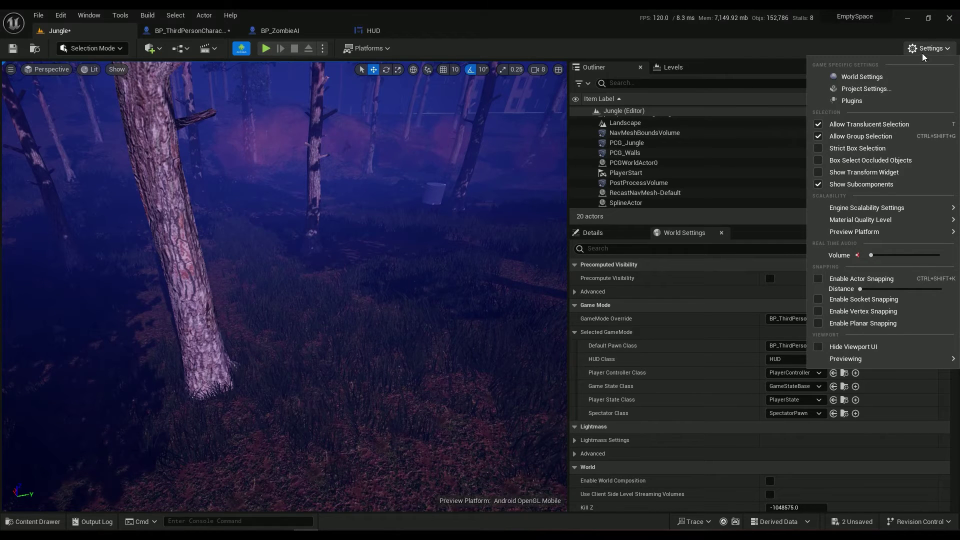
{"action": "mouse_move", "coordinate": [862, 232]}
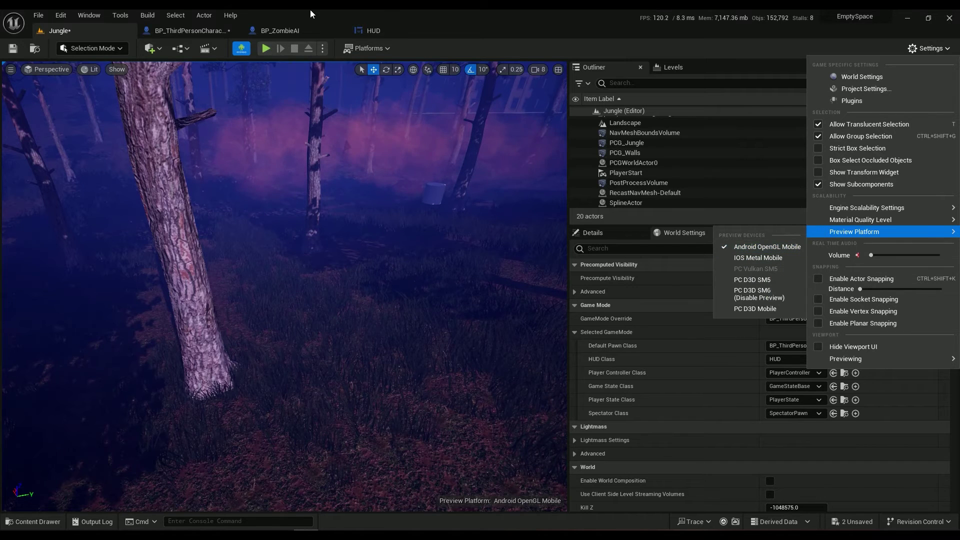
Toggle the Android OpenGL Mobile preview off and back on in the Jungle level, and start playing the level
{"action": "left_click", "coordinate": [241, 48]}
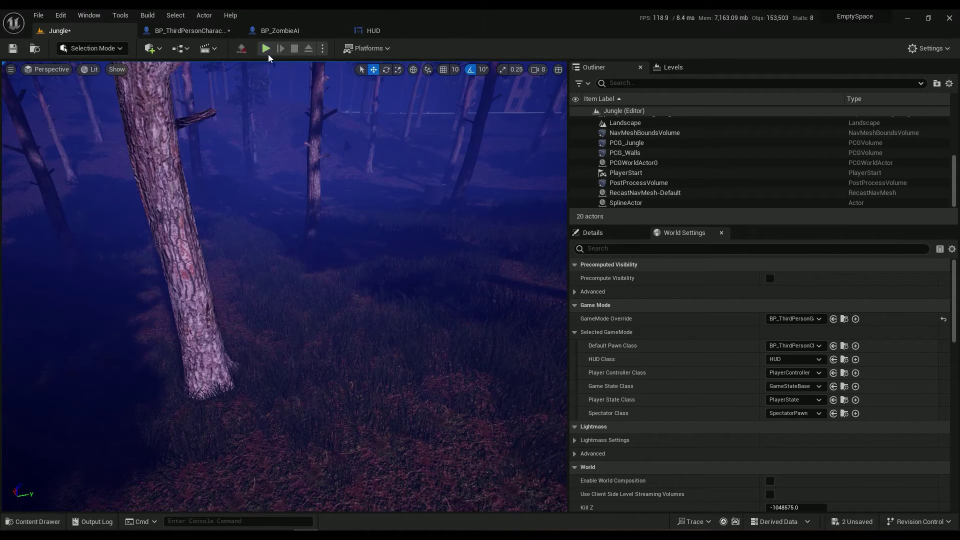
{"action": "left_click", "coordinate": [242, 49]}
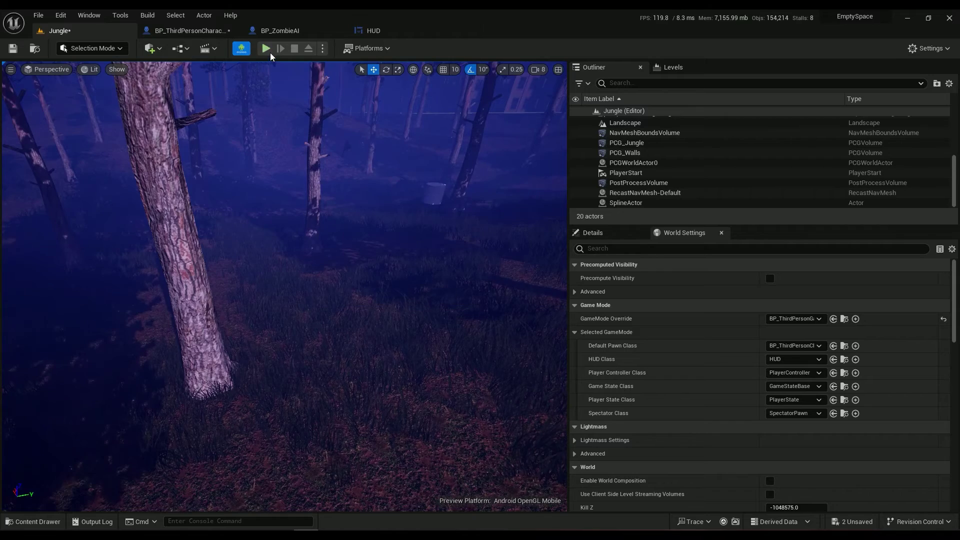
{"action": "left_click", "coordinate": [267, 49]}
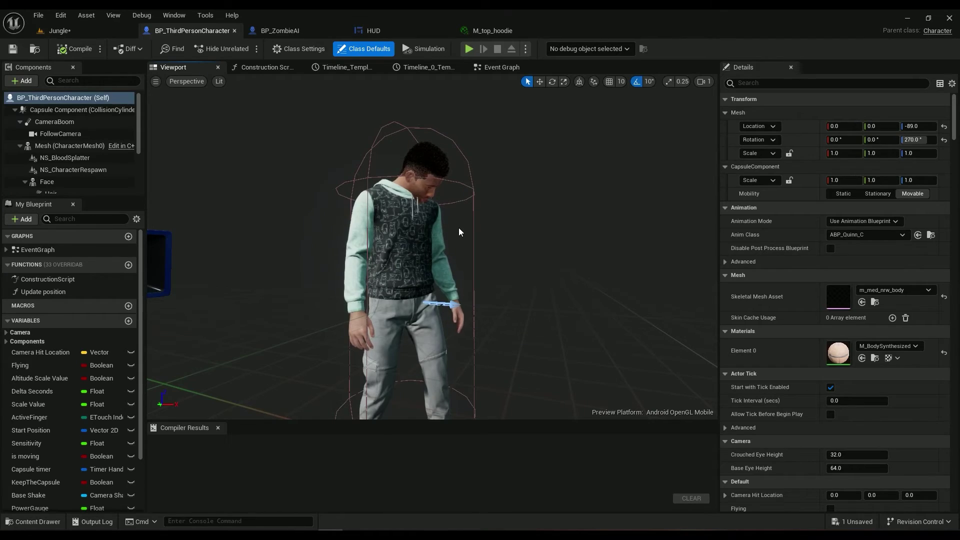
Select the Torso component in BP_ThirdPersonCharacter by its hoodie and view the M_top_hoodie material
{"action": "scroll", "coordinate": [451, 214], "scroll_direction": "up", "scroll_amount": 4}
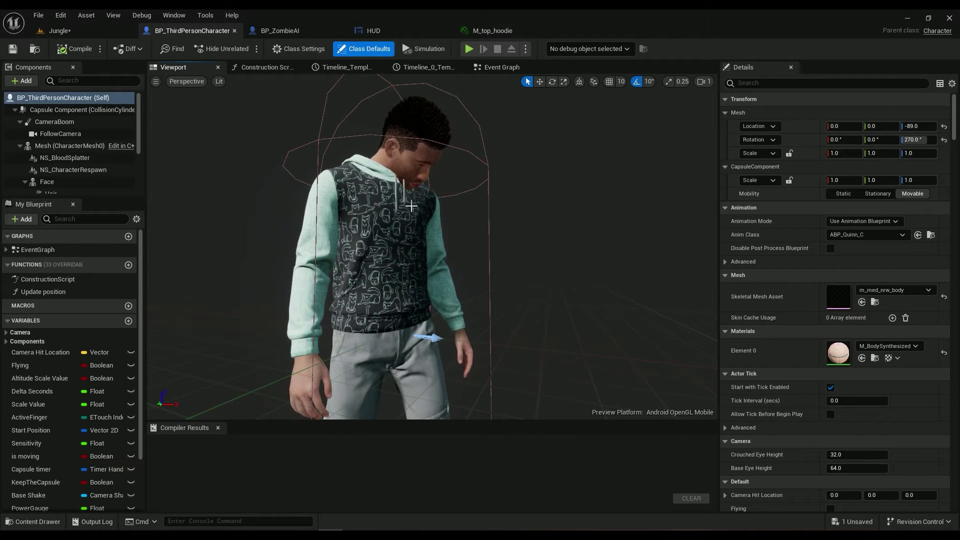
{"action": "left_click", "coordinate": [411, 206]}
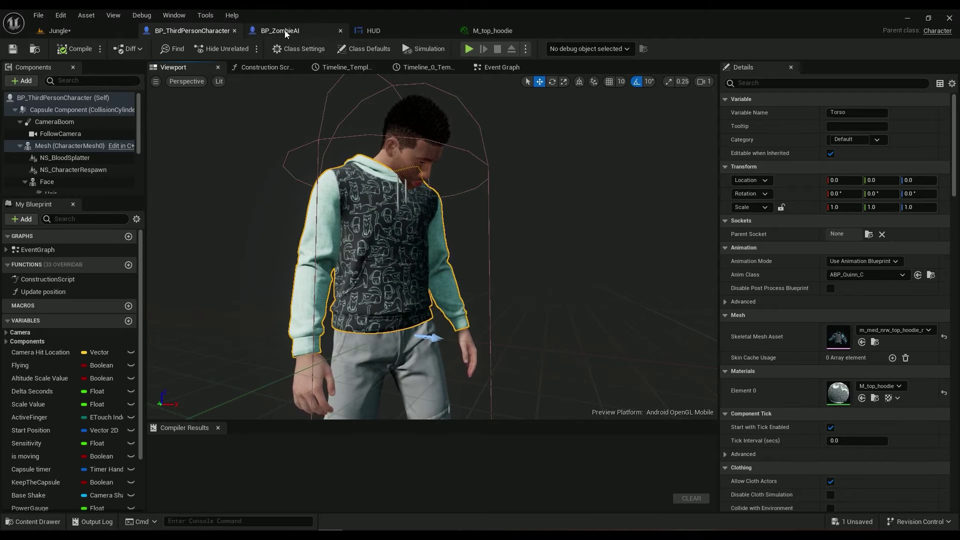
{"action": "left_click", "coordinate": [493, 30]}
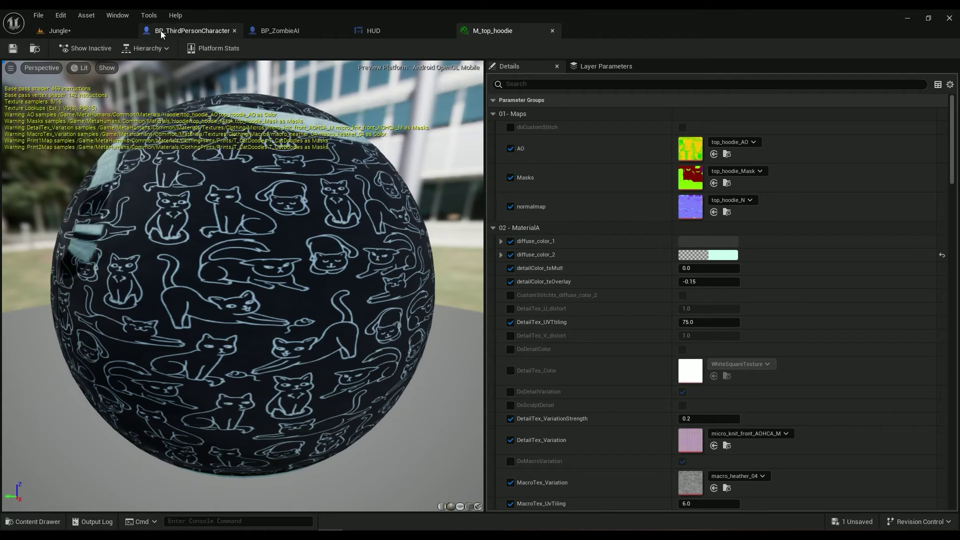
Revisit the Jungle level and the character blueprint, and open the M_top_hoodie material from the Torso component's Element 0
{"action": "left_click", "coordinate": [201, 34]}
{"action": "left_click", "coordinate": [84, 32]}
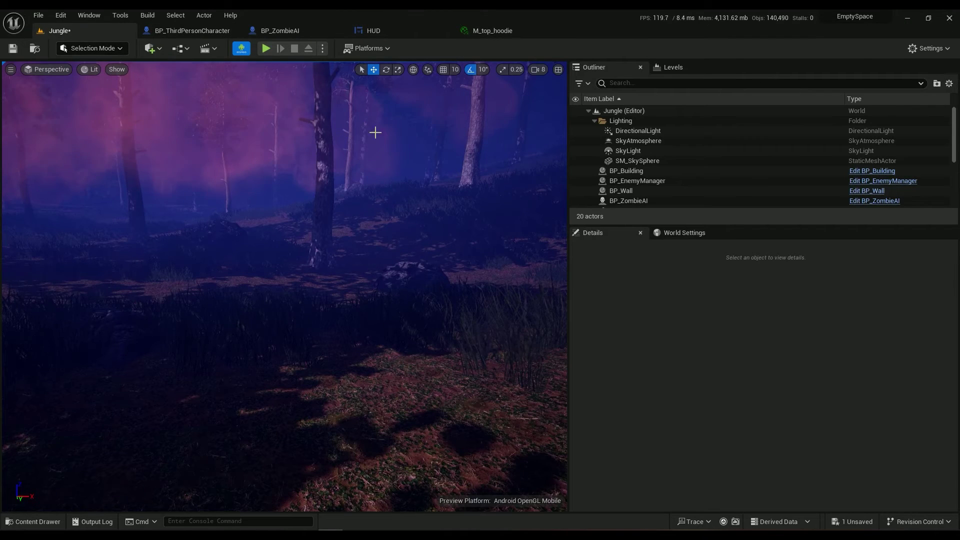
{"action": "left_click", "coordinate": [493, 31]}
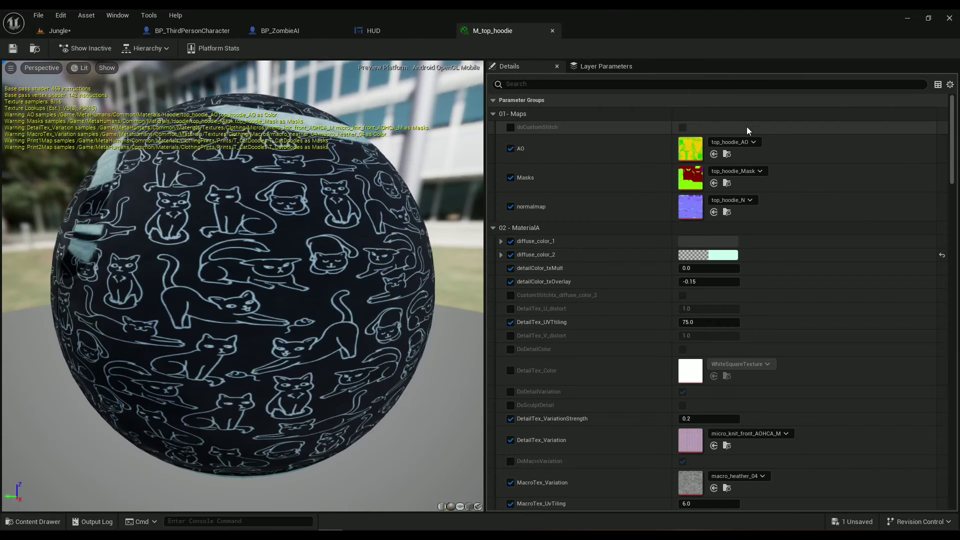
{"action": "left_click", "coordinate": [172, 31]}
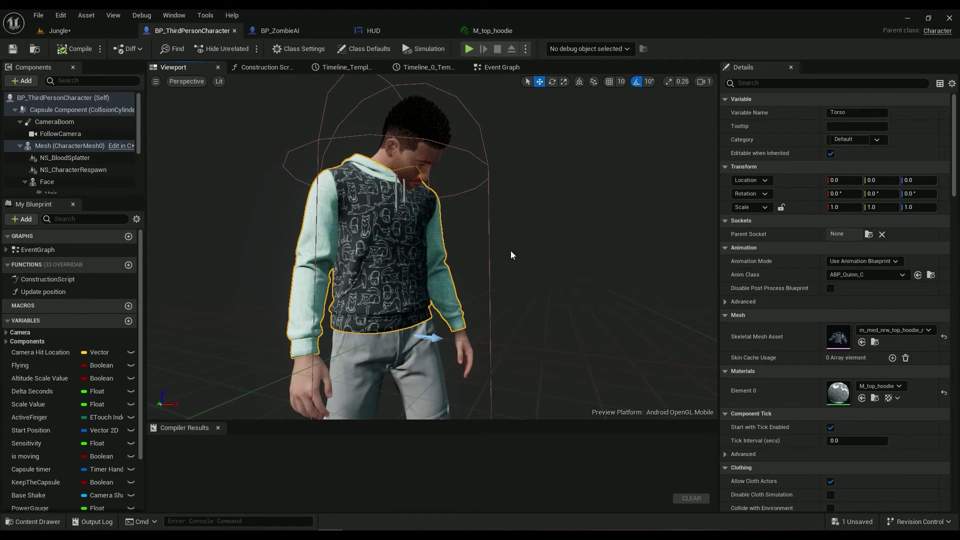
{"action": "double_click", "coordinate": [838, 394]}
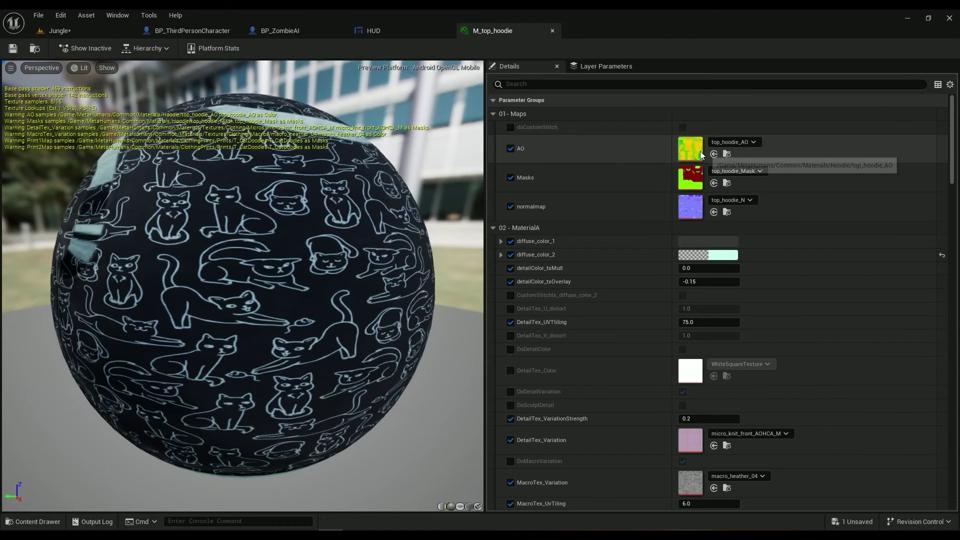
Locate the hoodie's top_hoodie_AO texture in the project content, inspect its red channel on its own, and close the texture
{"action": "left_click", "coordinate": [727, 154]}
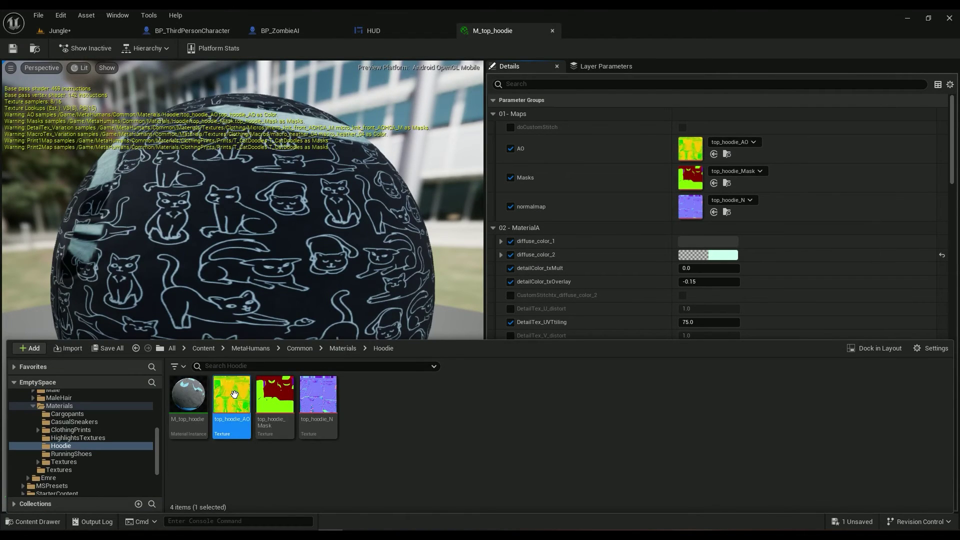
{"action": "double_click", "coordinate": [234, 395]}
{"action": "left_click", "coordinate": [169, 51]}
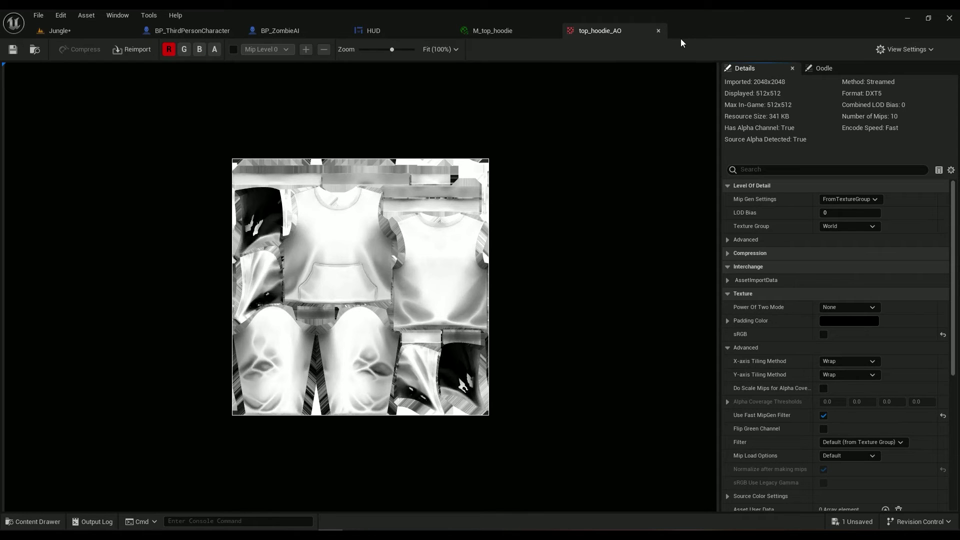
{"action": "left_click", "coordinate": [658, 31]}
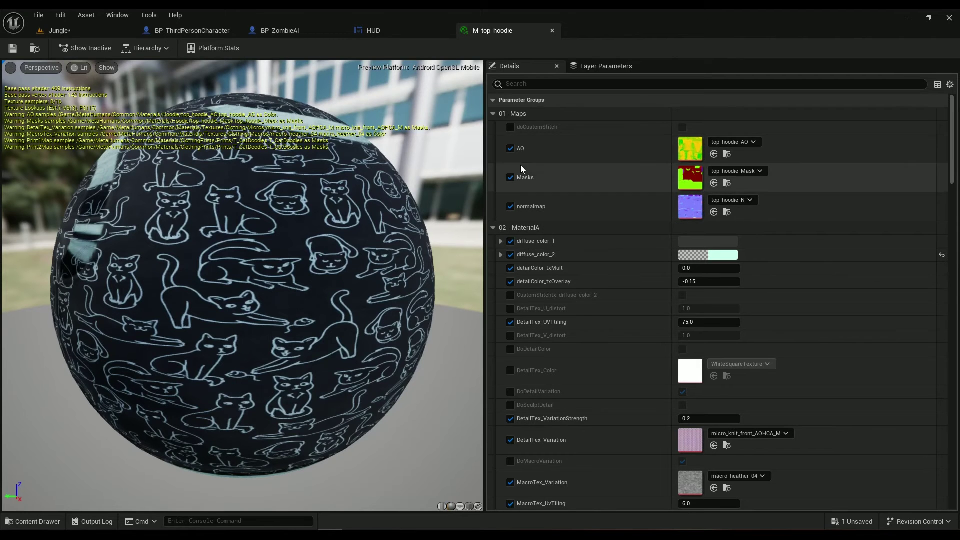
Locate the DetailTex_Variation and MacroTex_Variation textures of M_top_hoodie, micro_knit_front_AOHCA_M and macro_heather_04, in the project content
{"action": "scroll", "coordinate": [532, 255], "scroll_direction": "down", "scroll_amount": 3}
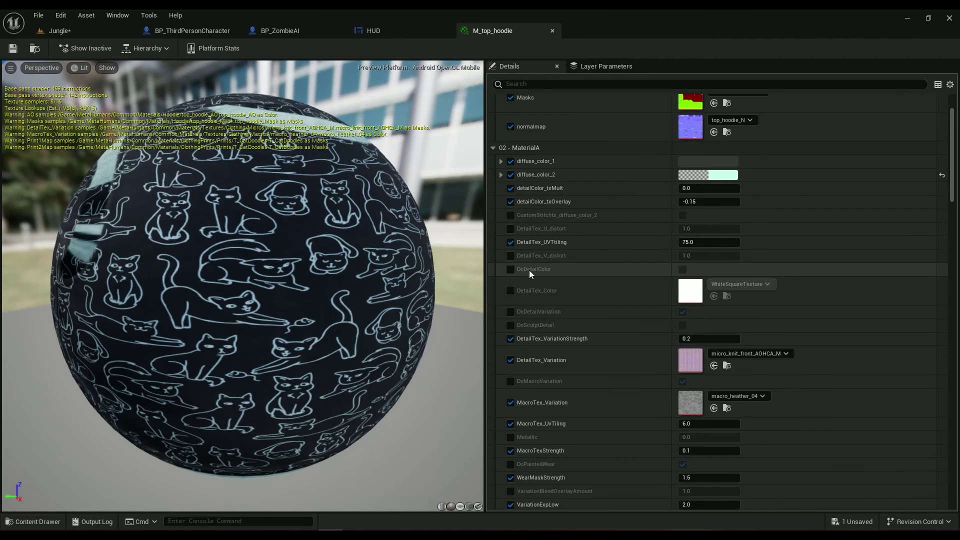
{"action": "scroll", "coordinate": [628, 333], "scroll_direction": "down", "scroll_amount": 2}
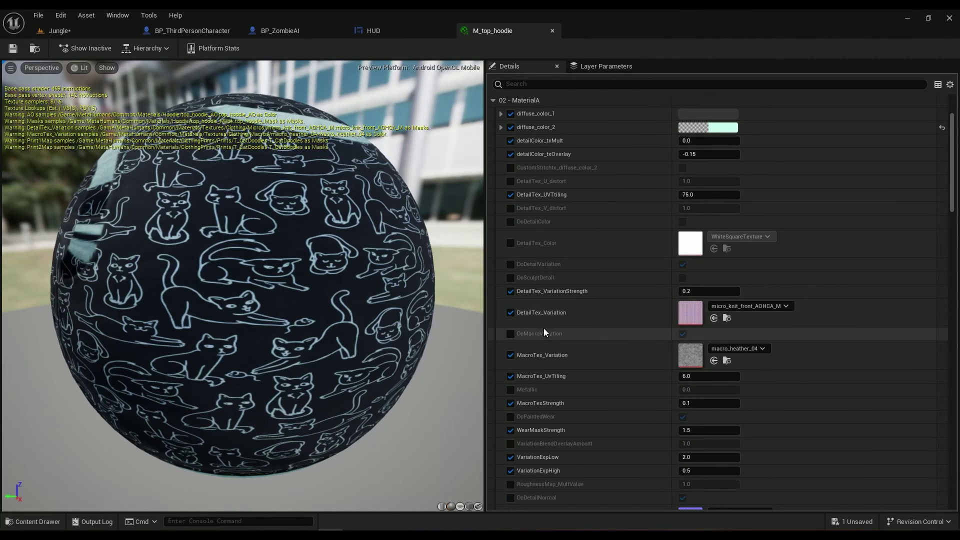
{"action": "left_click", "coordinate": [725, 318]}
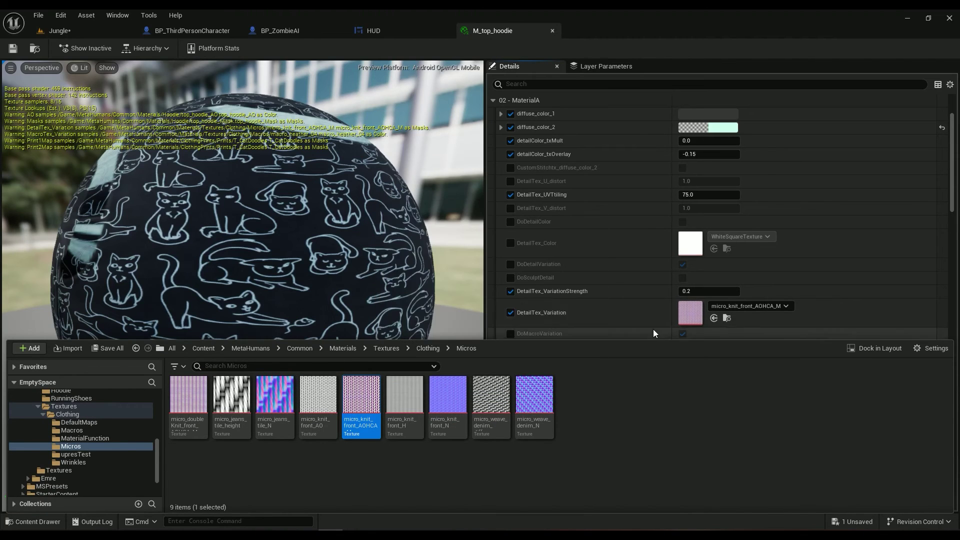
{"action": "scroll", "coordinate": [646, 305], "scroll_direction": "down", "scroll_amount": 3}
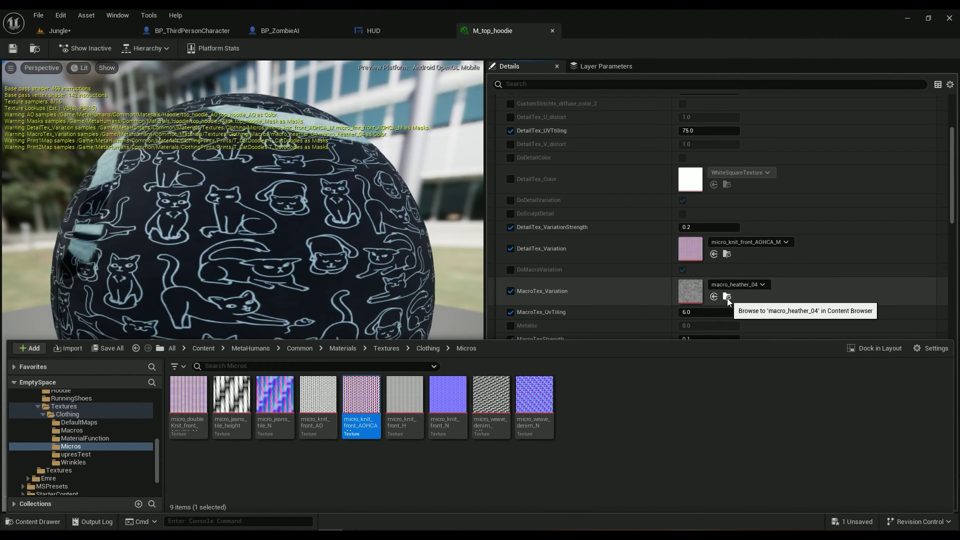
{"action": "left_click", "coordinate": [713, 301]}
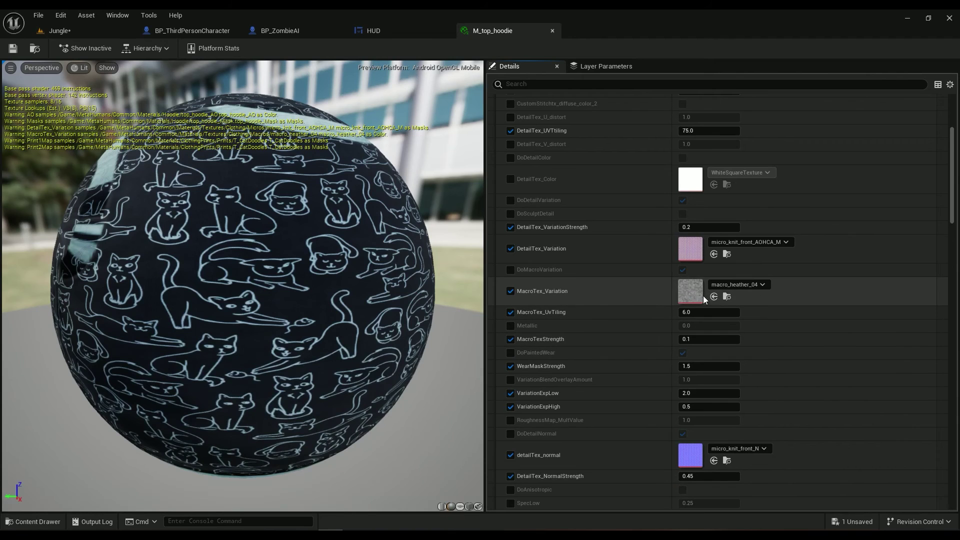
{"action": "left_click", "coordinate": [726, 297]}
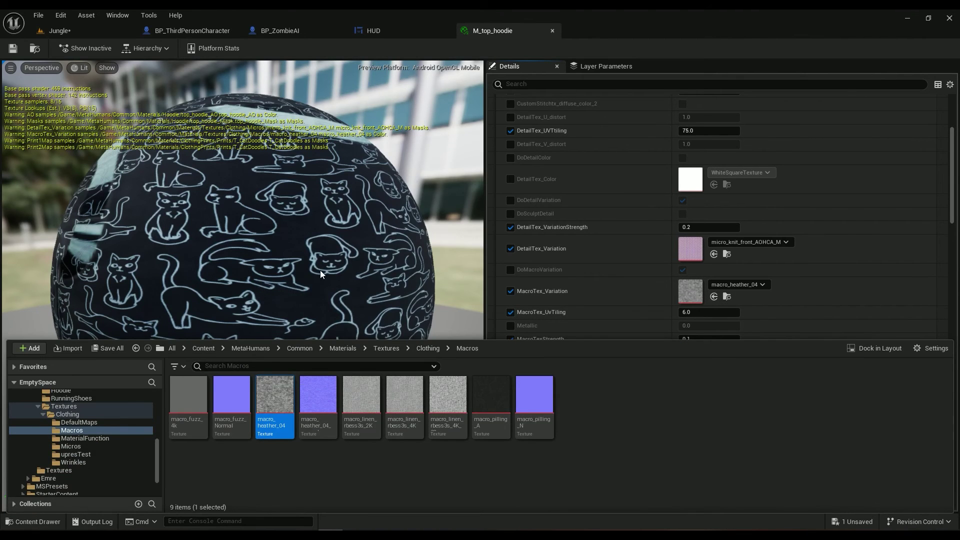
{"action": "left_click", "coordinate": [320, 270]}
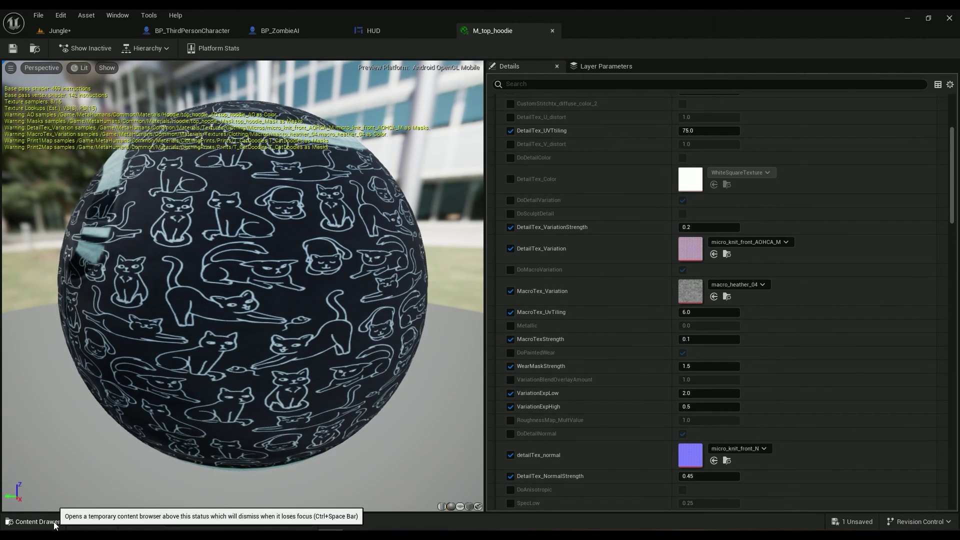
Return to the Jungle level and look around the forest in the mobile preview
{"action": "left_click", "coordinate": [92, 32]}
{"action": "mouse_move", "coordinate": [294, 289]}
{"action": "right_mouse_down"}
{"action": "mouse_move", "coordinate": [300, 320]}
{"action": "mouse_move", "coordinate": [250, 325]}
{"action": "mouse_move", "coordinate": [215, 310]}
{"action": "mouse_move", "coordinate": [200, 285]}
{"action": "mouse_move", "coordinate": [190, 319]}
{"action": "mouse_move", "coordinate": [170, 345]}
{"action": "mouse_move", "coordinate": [150, 349]}
{"action": "mouse_move", "coordinate": [135, 320]}
{"action": "mouse_move", "coordinate": [288, 285]}
{"action": "right_mouse_up"}
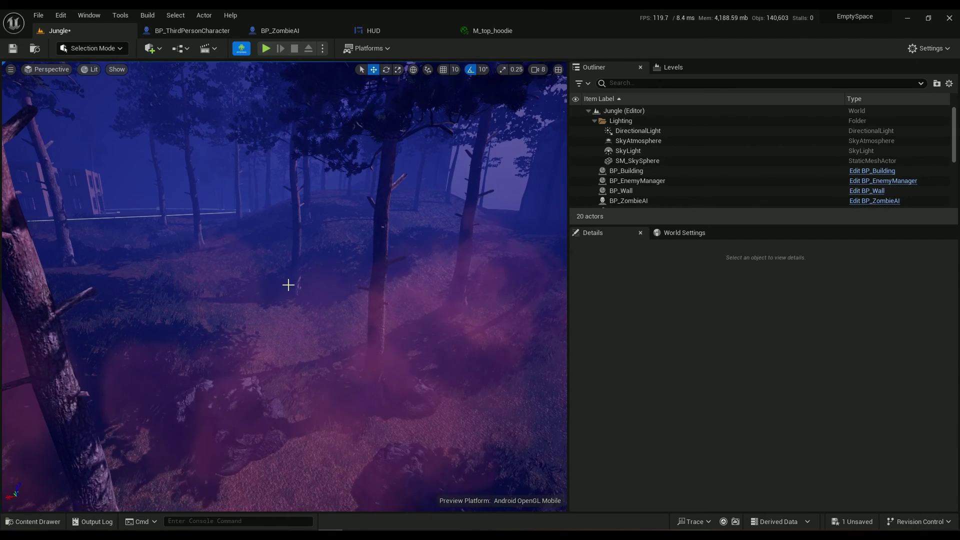